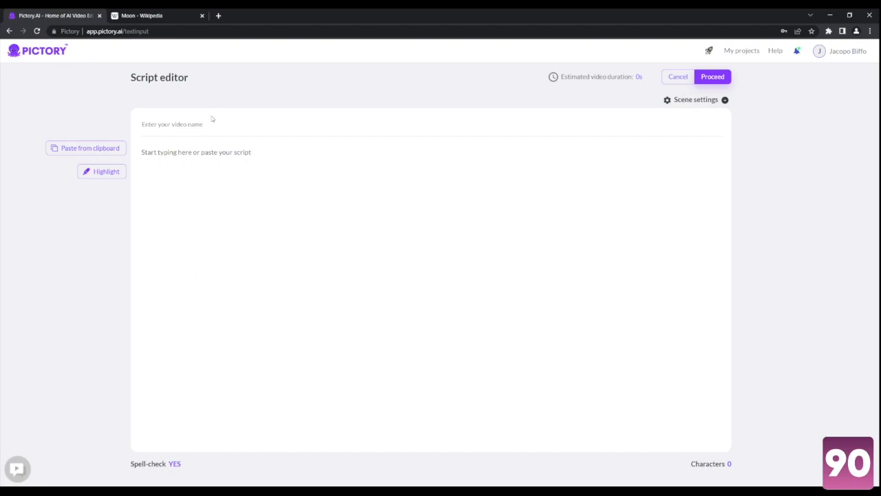
Copy the title "Moon" from the Wikipedia article and paste it as the video name in the Pictory script editor.
{"action": "left_click", "coordinate": [157, 15]}
{"action": "left_click_drag", "start_coordinate": [158, 91], "coordinate": [80, 88]}
{"action": "key", "text": "ctrl+c"}
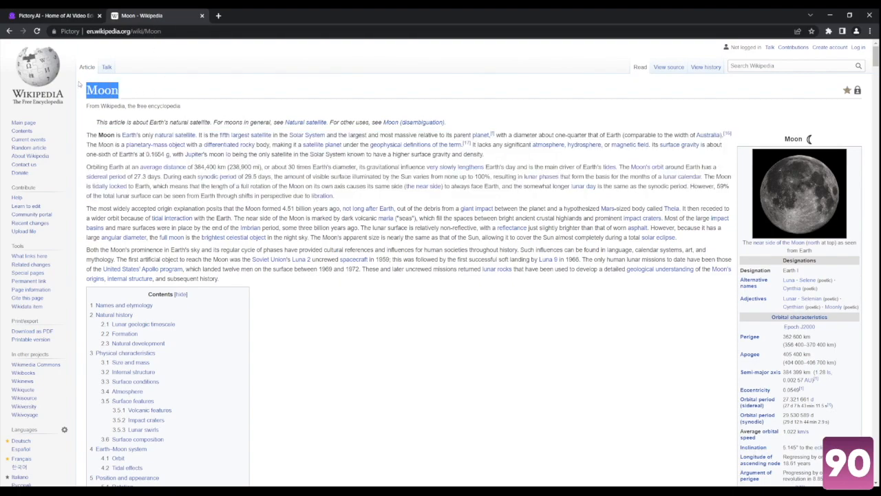
{"action": "left_click", "coordinate": [69, 16]}
{"action": "key", "text": "ctrl+v"}
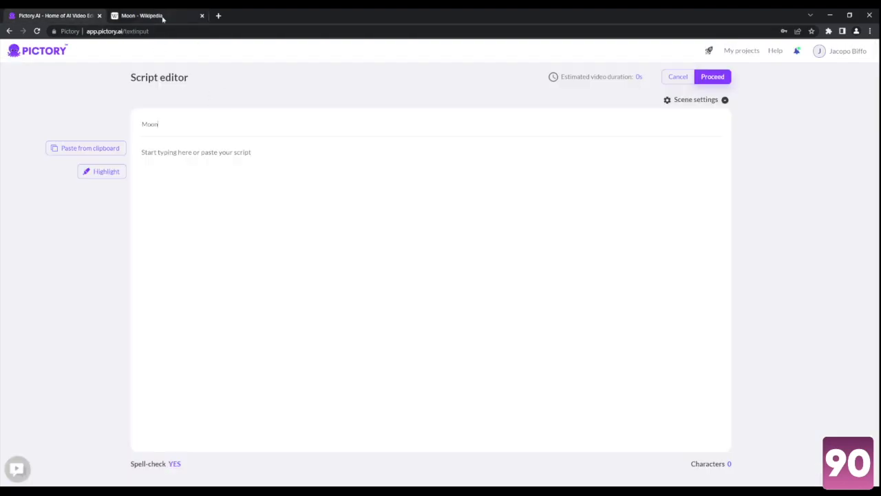
Copy the first two introductory paragraphs of the Wikipedia Moon article and paste them into Pictory as the video script.
{"action": "left_click", "coordinate": [160, 15]}
{"action": "left_click_drag", "start_coordinate": [383, 197], "coordinate": [86, 134]}
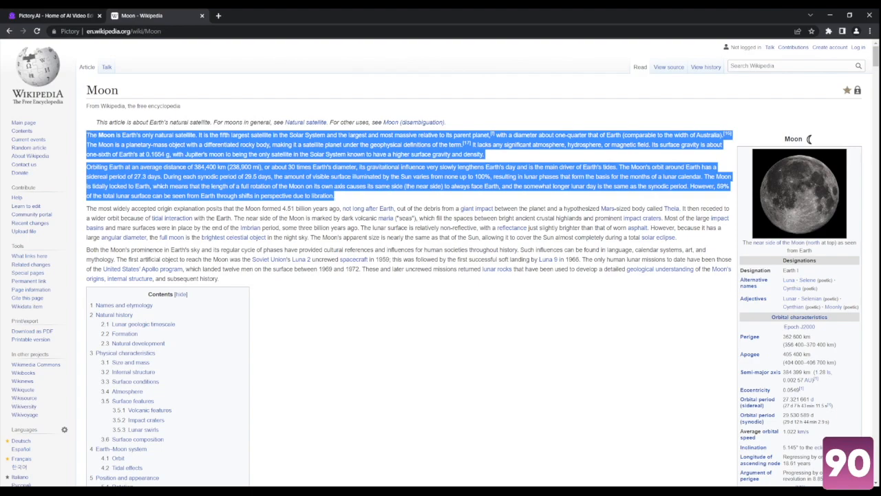
{"action": "left_click", "coordinate": [47, 10]}
{"action": "left_click", "coordinate": [285, 272]}
{"action": "type", "text": "The Moon is Earth's only natural satellite. It is the fifth largest satellite in the Solar System and the largest and most massive relative to its parent planet,[f] with a diameter about one-quarter that of Earth (comparable to the width of Australia).[16] The Moon is a planetary-mass object with a differentiated rocky body, making it a satellite planet under the geophysical definitions of the term.[17] It lacks any significant atmosphere, hydrosphere, or magnetic field. Its surface gravity is about one-sixth of Earth's at 0.1654 g, with Jupiter's moon Io being the only satellite in the Solar System known to have a higher surface gravity and density. Orbiting Earth at an average distance of 384,400 km (238,900 mi), or about 30 times Earth's diameter, its gravitational influence very slowly lengthens Earth's day and is the main driver of Earth's tides. The Moon's orbit around Earth has a sidereal period of 27.3 days. During each synodic period of 29.5 days, the amount of visible surface illuminated by the Sun varies from none up to 100%, resulting in lunar phases that form the basis for the months of a lunar calendar. The Moon is tidally locked to Earth, which means that the length of a full rotation of the Moon on its own axis causes its same side (the near side) to always face Earth, and the somewhat longer lunar day is the same as the synodic period. However, 59% of the total lunar surface can be seen from Earth through shifts in perspective due to libration."}
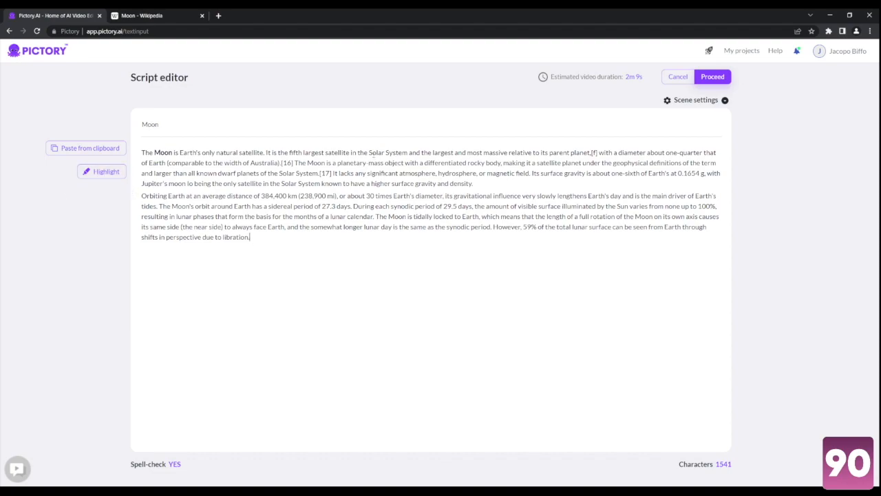
Highlight "Solar System" in the script's first paragraph and "Moon" in the sentence about tidal locking as keywords.
{"action": "left_click_drag", "start_coordinate": [370, 153], "coordinate": [404, 153]}
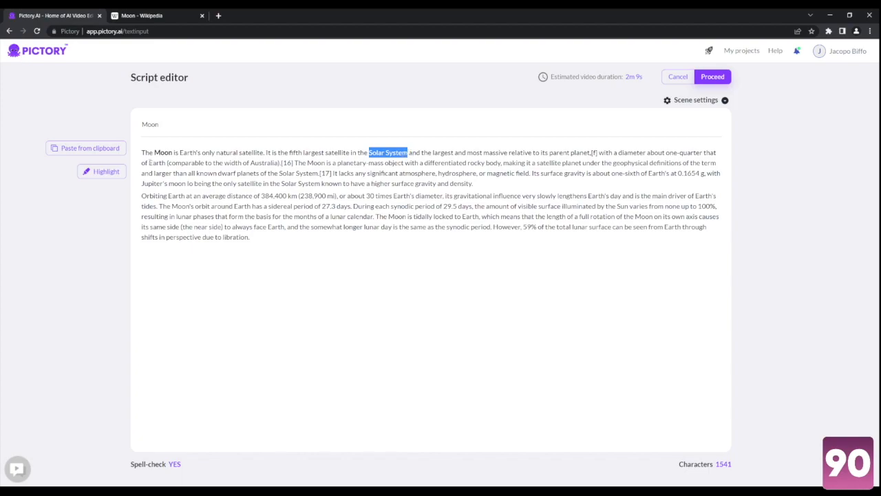
{"action": "left_click", "coordinate": [103, 171]}
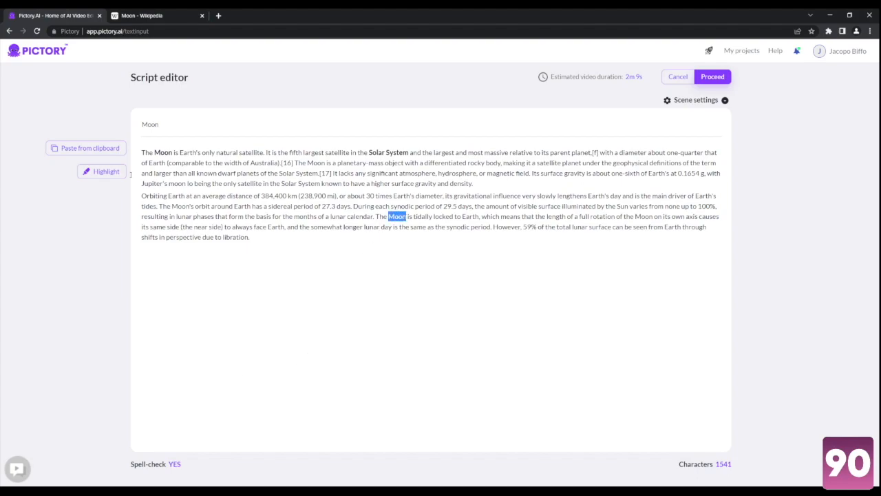
{"action": "left_click", "coordinate": [110, 173]}
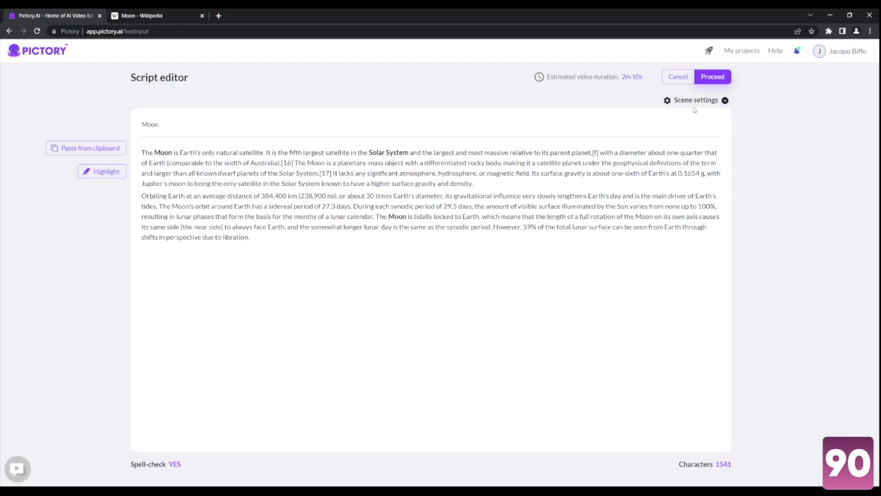
Proceed to the template library and create the storyboard with the Subtitle fade template in 16:9 aspect ratio.
{"action": "left_click", "coordinate": [719, 76]}
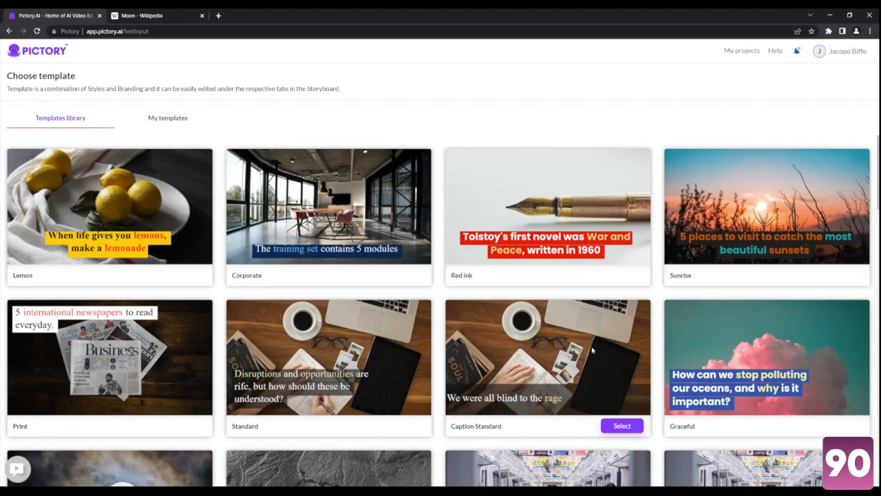
{"action": "scroll", "coordinate": [648, 332], "scroll_direction": "down", "scroll_amount": 7}
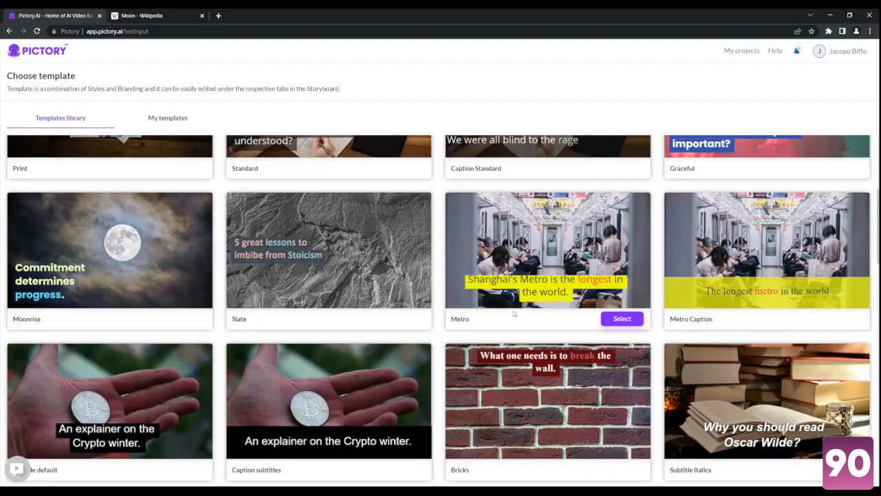
{"action": "scroll", "coordinate": [647, 332], "scroll_direction": "down", "scroll_amount": 15}
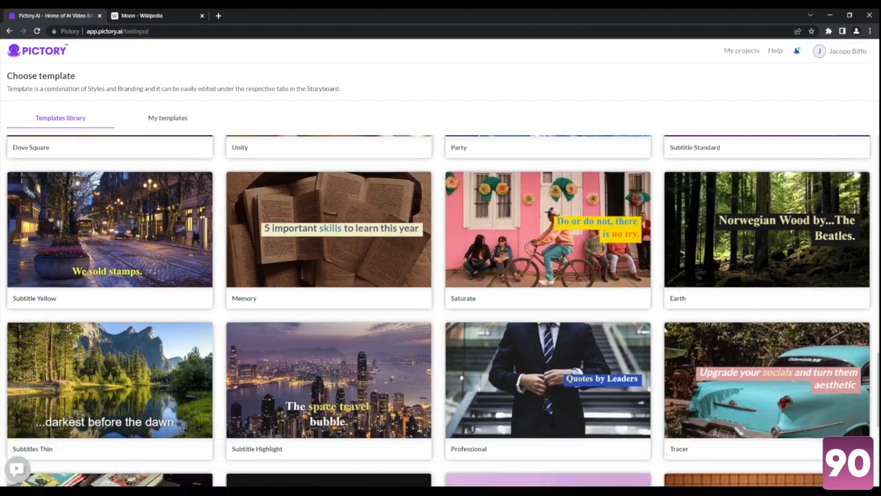
{"action": "scroll", "coordinate": [684, 337], "scroll_direction": "down", "scroll_amount": 1}
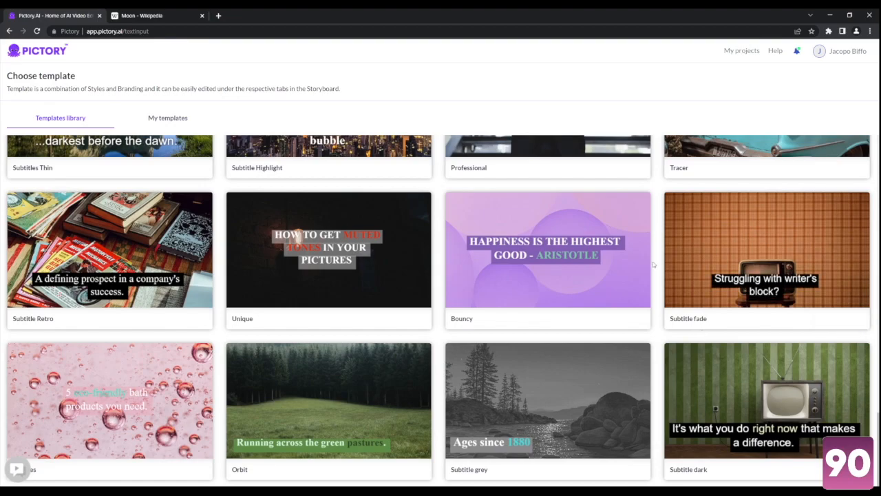
{"action": "left_click", "coordinate": [834, 320]}
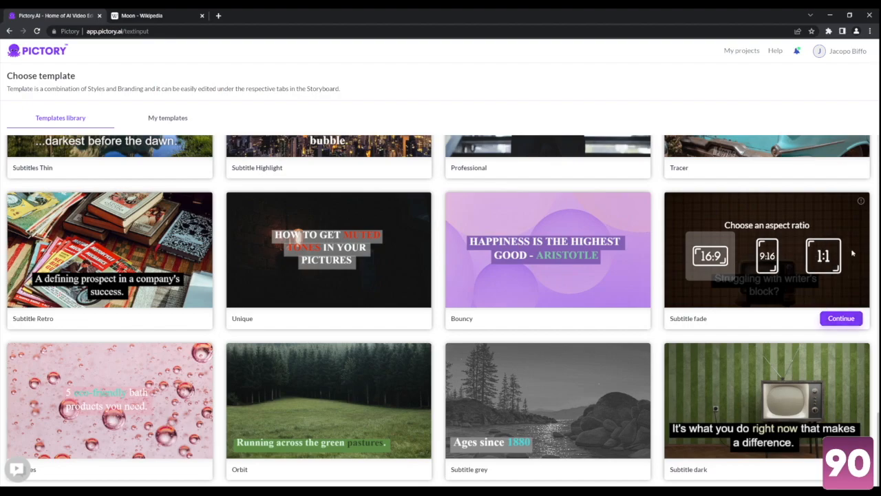
{"action": "left_click", "coordinate": [838, 319]}
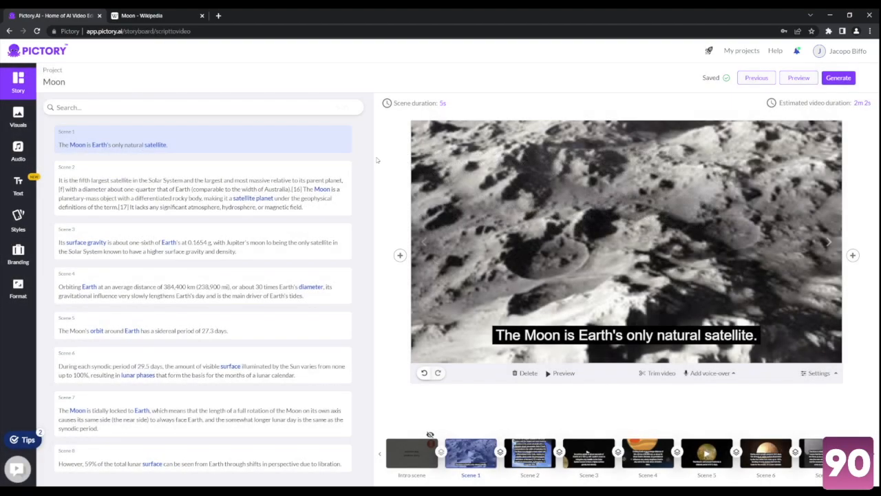
Search the visuals library for "moon" and replace Scene 2's background with the half-lit moon close-up video.
{"action": "left_click", "coordinate": [517, 464]}
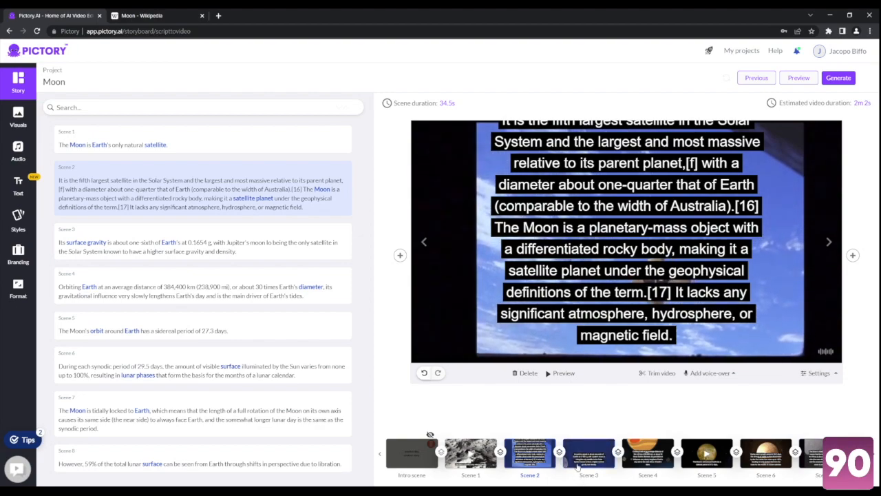
{"action": "left_click", "coordinate": [591, 460]}
{"action": "left_click", "coordinate": [529, 460]}
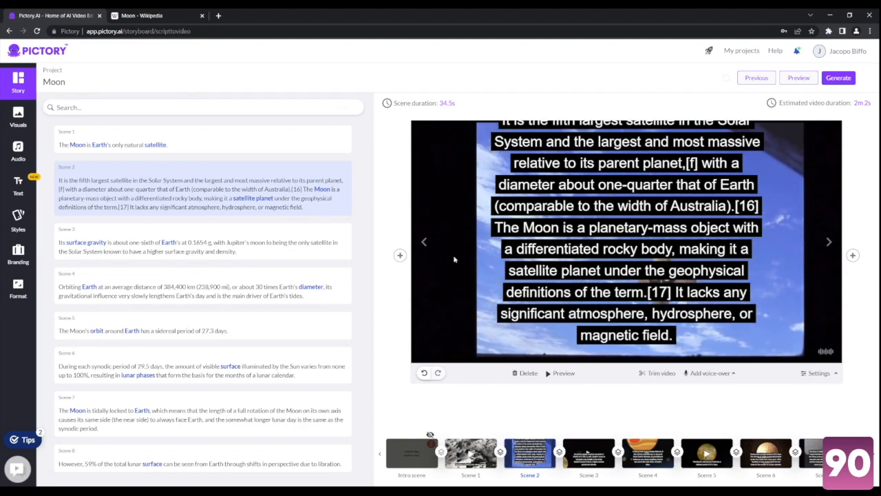
{"action": "left_click", "coordinate": [19, 122]}
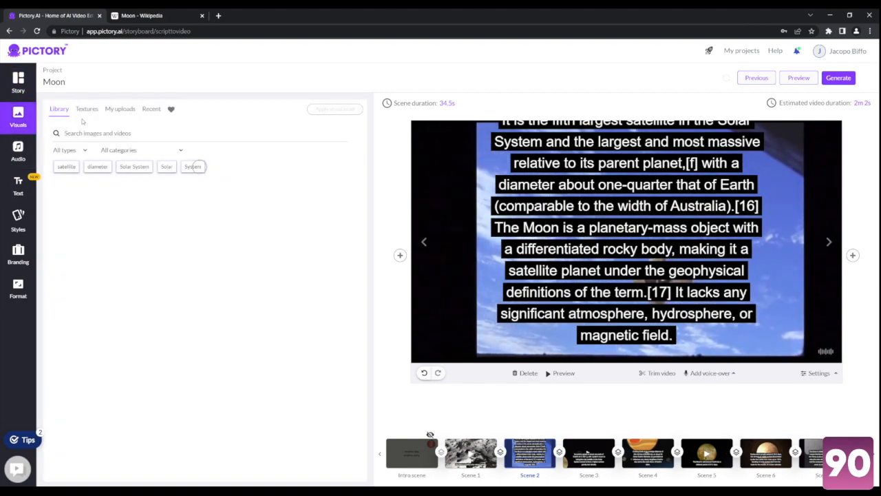
{"action": "left_click", "coordinate": [103, 133]}
{"action": "type", "text": "moon"}
{"action": "key", "text": "Return"}
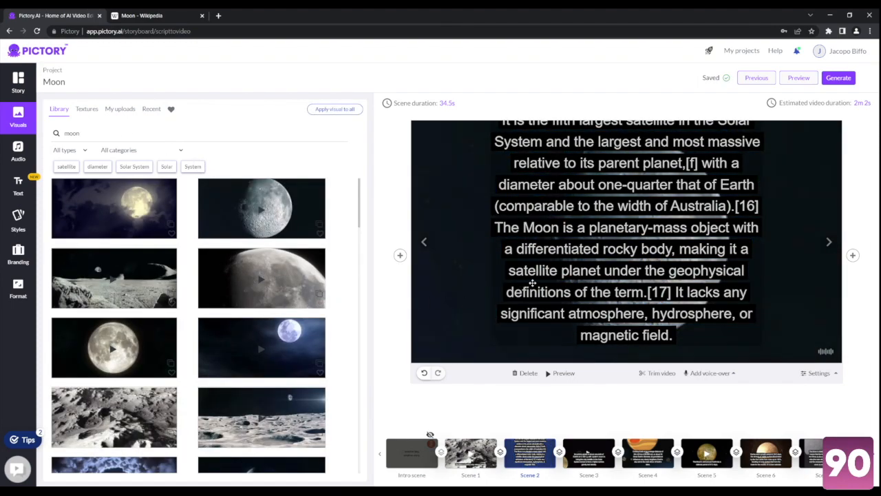
Reposition the Scene 2 caption and widen its text box toward the left side of the frame.
{"action": "left_click", "coordinate": [510, 301]}
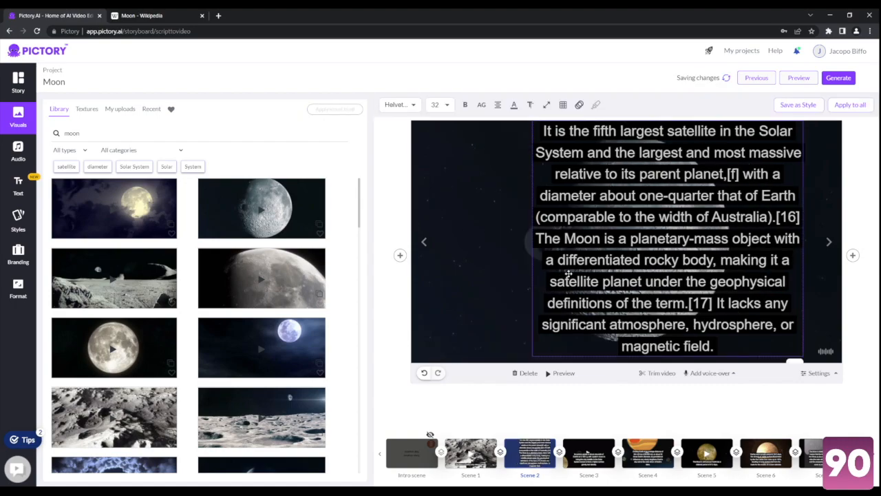
{"action": "left_click_drag", "start_coordinate": [486, 197], "coordinate": [555, 199]}
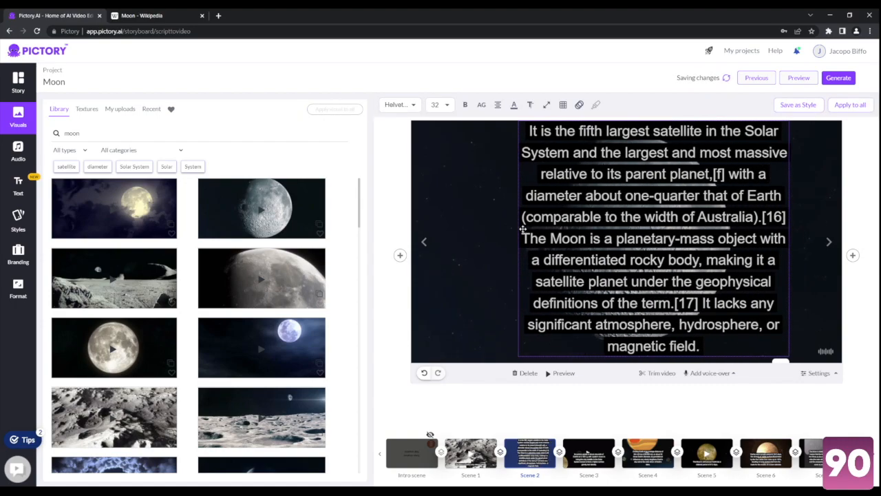
{"action": "left_click_drag", "start_coordinate": [515, 232], "coordinate": [431, 289]}
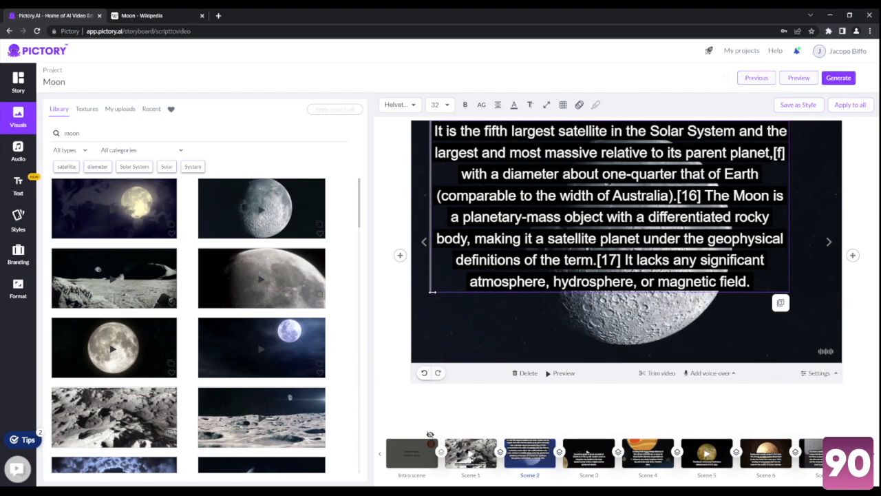
Set the whole Scene 2 caption to font size 18 and move it to the lower part of the frame.
{"action": "left_click", "coordinate": [501, 175]}
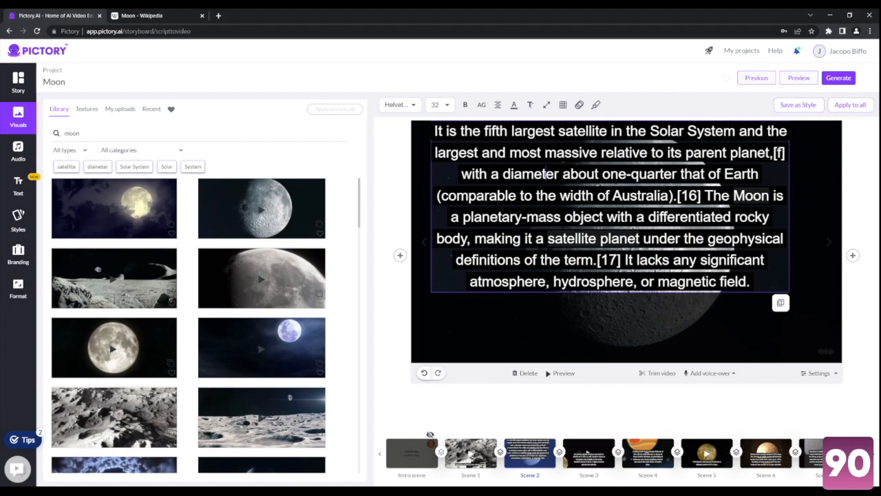
{"action": "left_click_drag", "start_coordinate": [433, 131], "coordinate": [758, 308]}
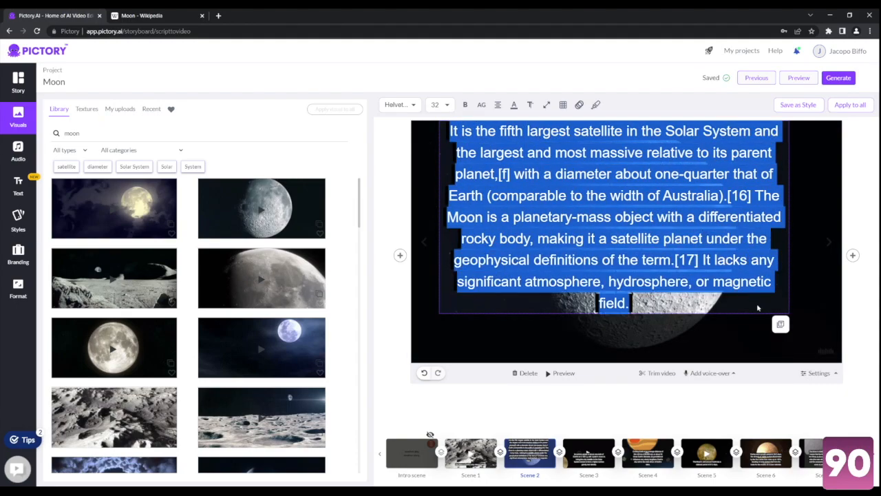
{"action": "left_click", "coordinate": [441, 105]}
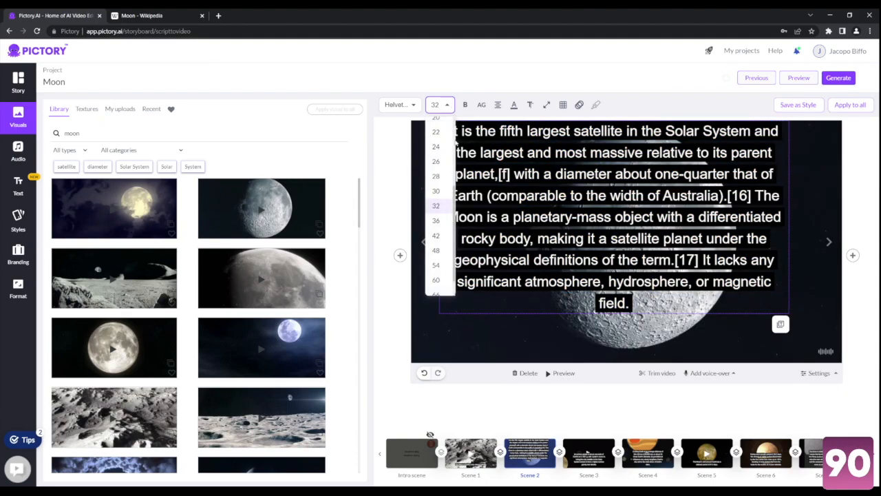
{"action": "scroll", "coordinate": [436, 165], "scroll_direction": "up", "scroll_amount": 1}
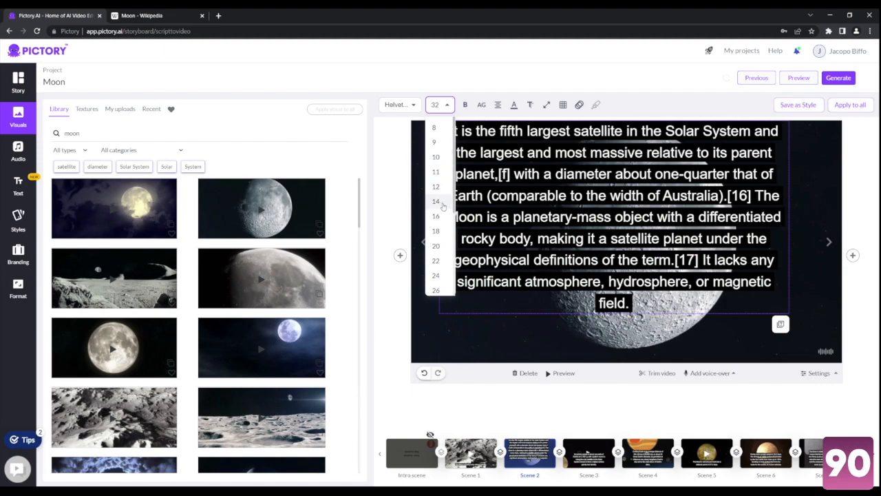
{"action": "left_click", "coordinate": [442, 203]}
{"action": "left_click", "coordinate": [447, 106]}
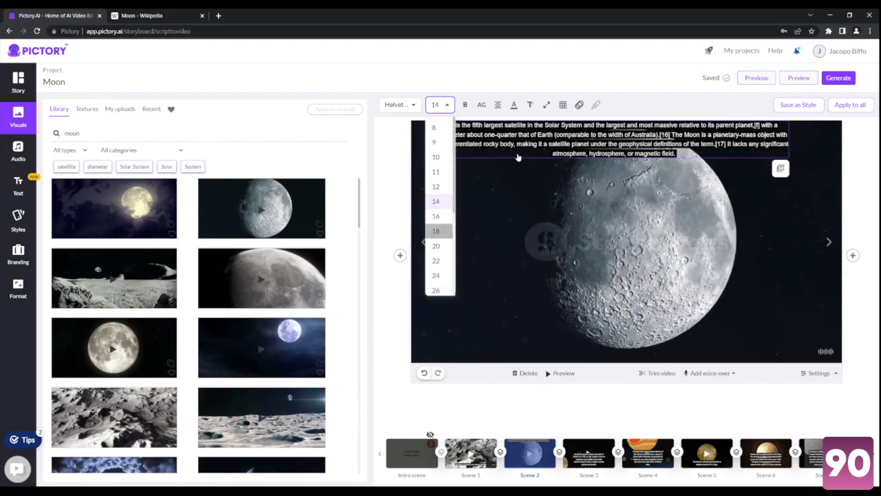
{"action": "key", "text": "Return"}
{"action": "left_click_drag", "start_coordinate": [530, 141], "coordinate": [543, 314]}
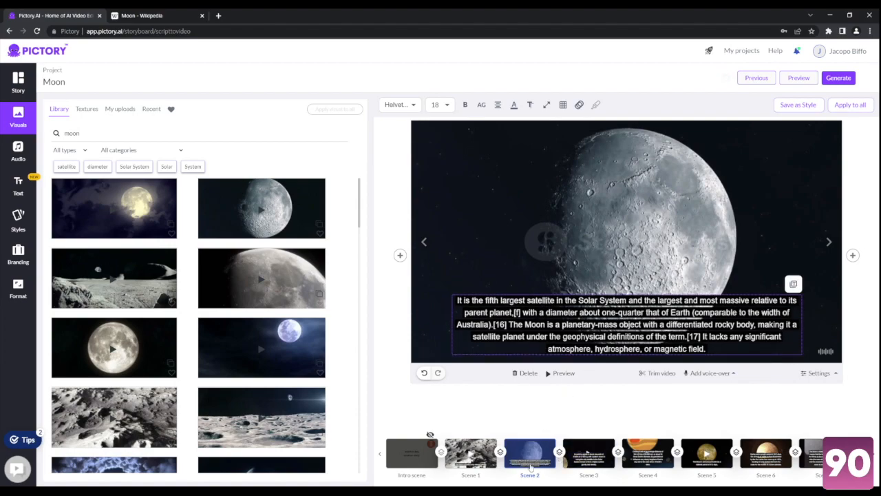
Replace Scene 3's background with the lunar surface video that has a small distant planet in the sky.
{"action": "left_click", "coordinate": [596, 460]}
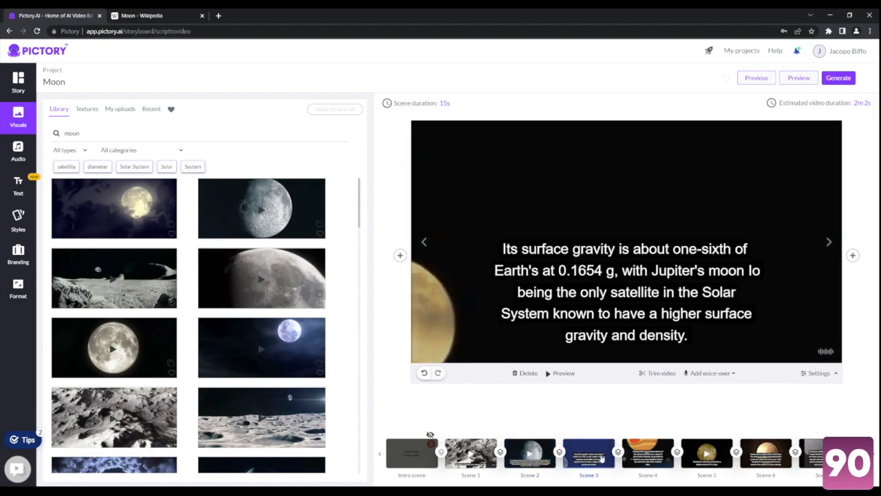
{"action": "scroll", "coordinate": [269, 364], "scroll_direction": "down", "scroll_amount": 2}
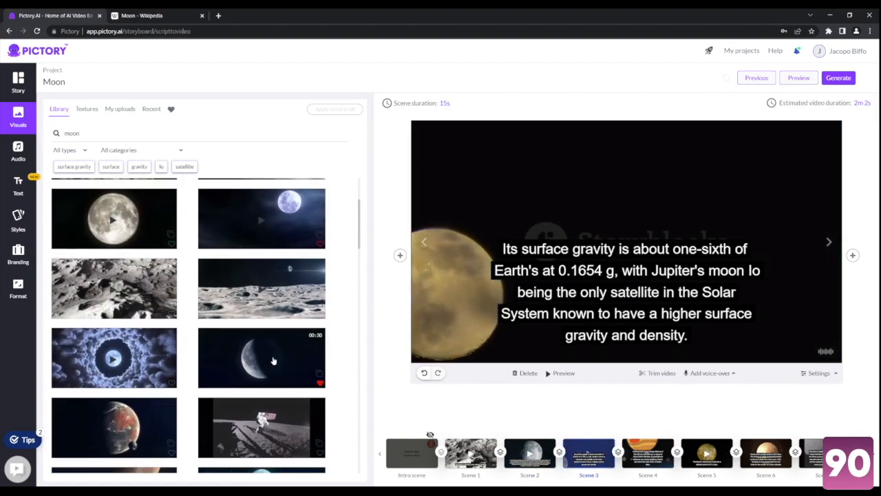
{"action": "left_click", "coordinate": [291, 313]}
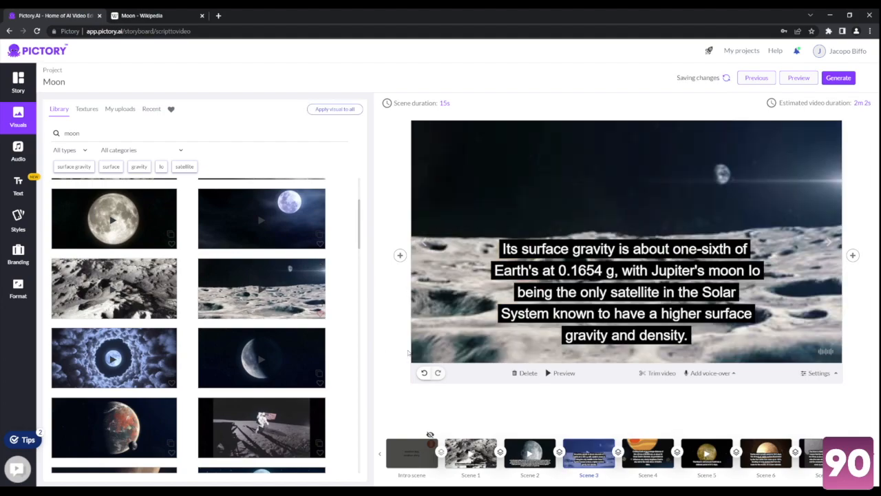
Replace Scene 4's background with the video of Earth lit by the sun in space from the moon results.
{"action": "left_click", "coordinate": [639, 455]}
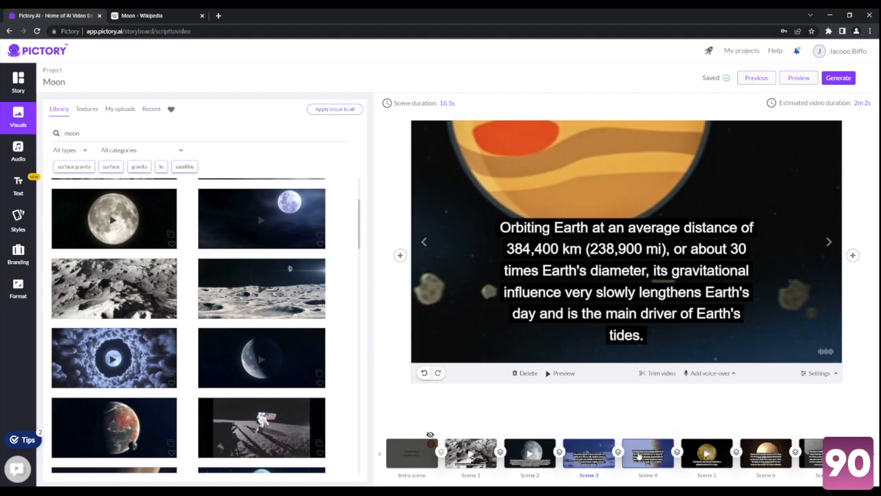
{"action": "scroll", "coordinate": [260, 371], "scroll_direction": "down", "scroll_amount": 2}
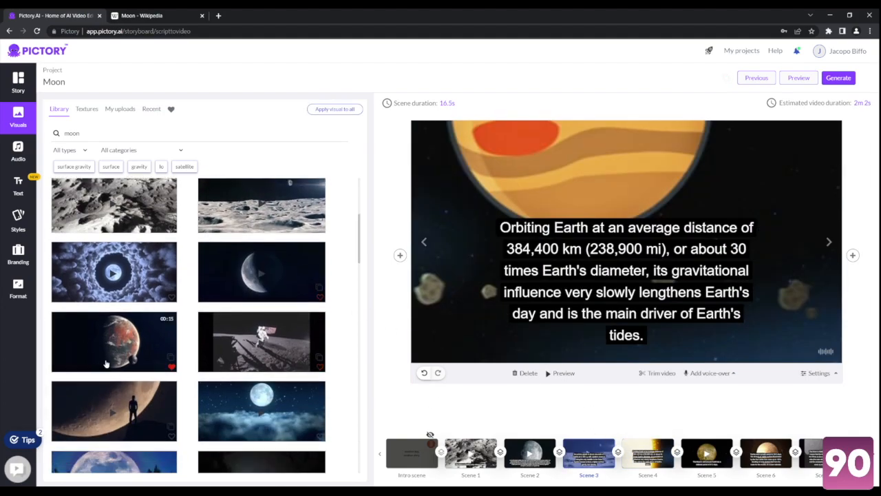
{"action": "scroll", "coordinate": [261, 368], "scroll_direction": "down", "scroll_amount": 5}
{"action": "scroll", "coordinate": [288, 349], "scroll_direction": "down", "scroll_amount": 2}
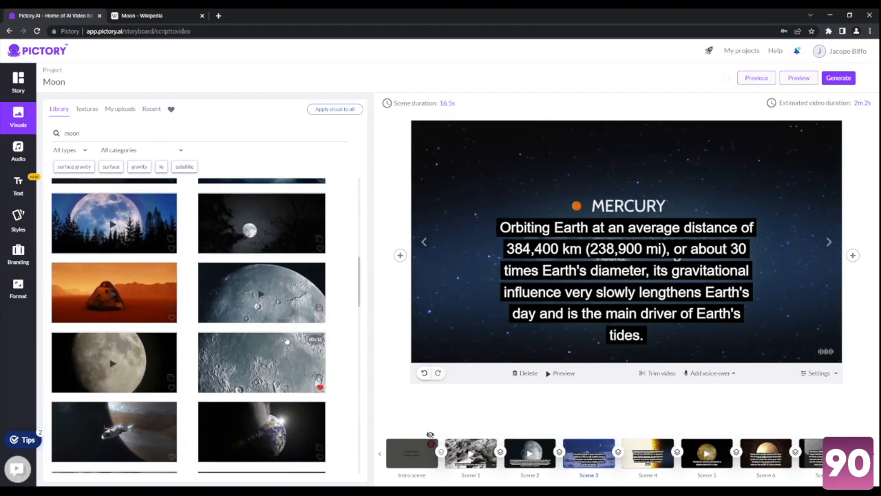
{"action": "scroll", "coordinate": [242, 308], "scroll_direction": "down", "scroll_amount": 5}
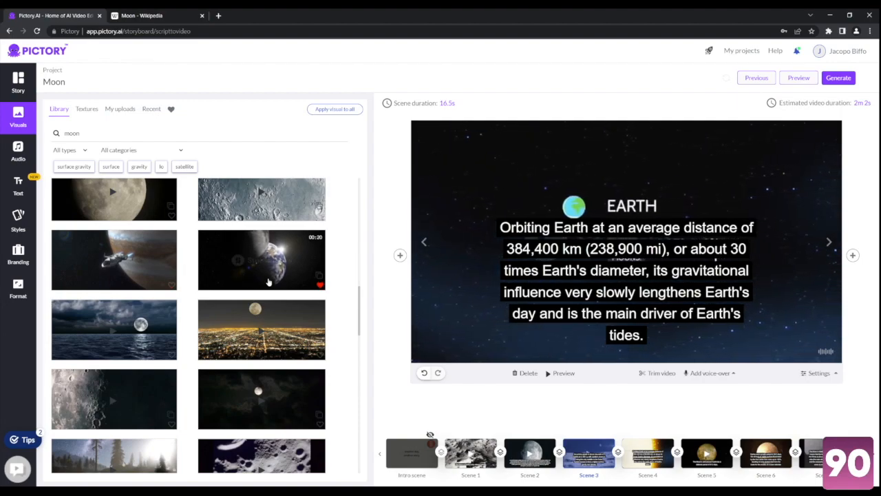
{"action": "left_click", "coordinate": [269, 282]}
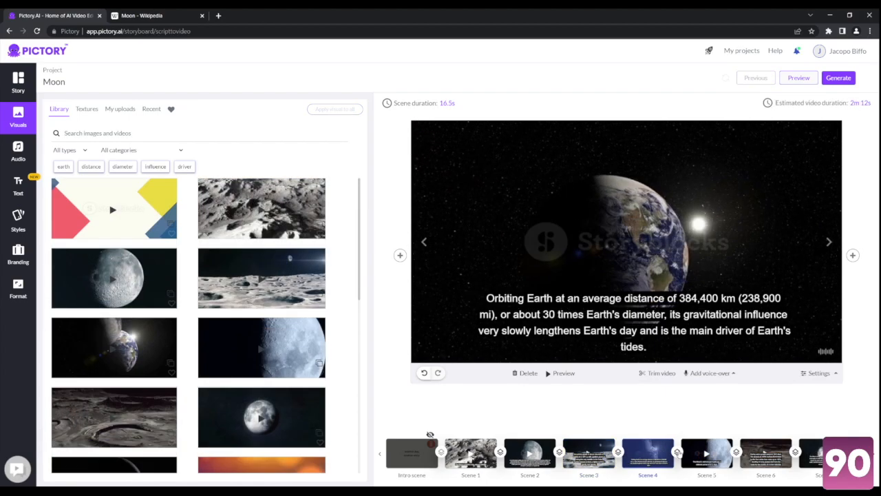
Add the Smooth Left transition between Scene 4 and Scene 5 and apply it to the entire video.
{"action": "left_click", "coordinate": [678, 452]}
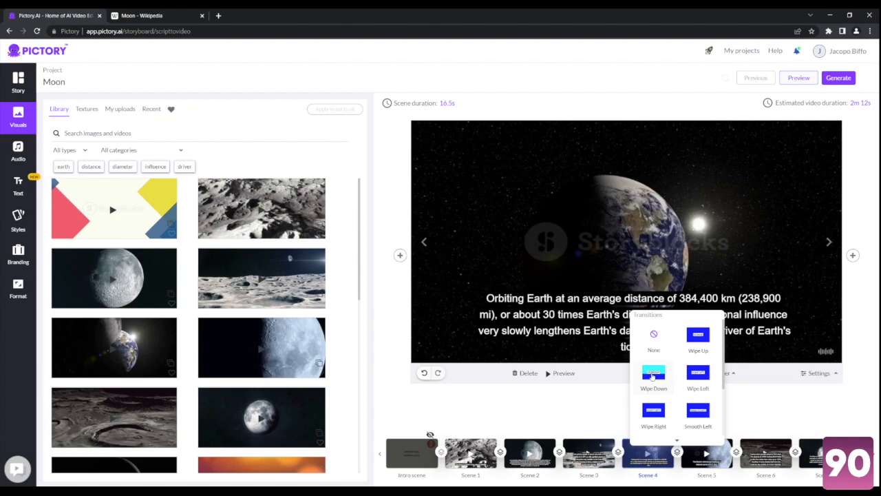
{"action": "left_click", "coordinate": [698, 411]}
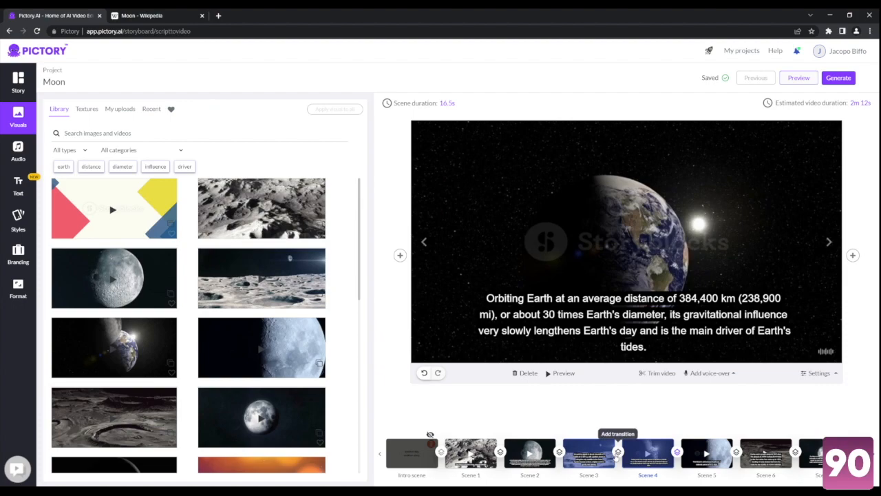
{"action": "mouse_move", "coordinate": [677, 448]}
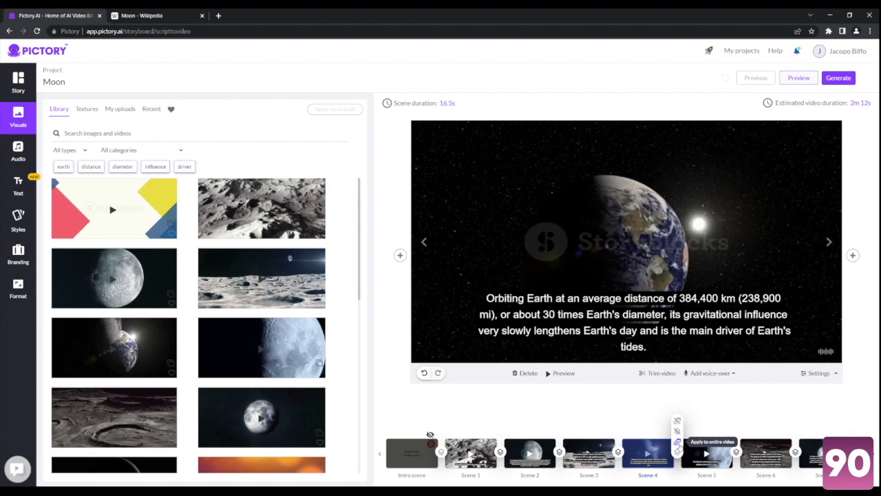
{"action": "left_click", "coordinate": [678, 442]}
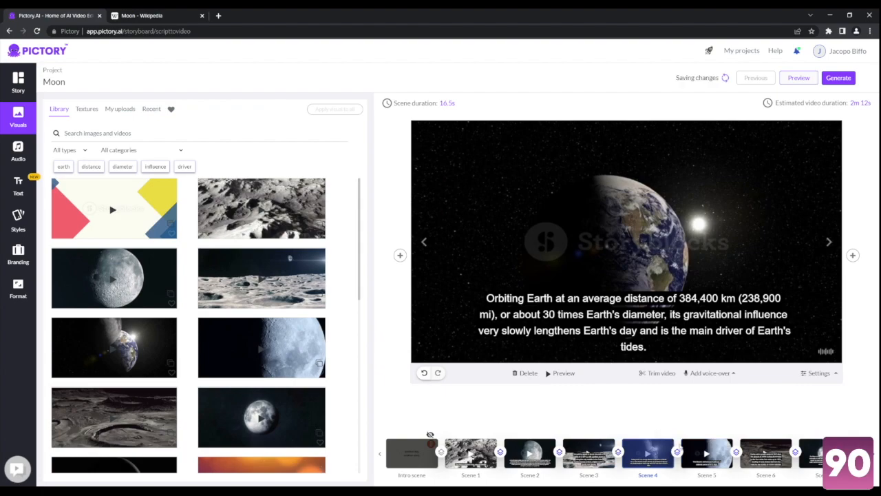
Replace the background music with the track The Battleground and open the list of voice-over voices.
{"action": "left_click", "coordinate": [19, 152]}
{"action": "left_click", "coordinate": [65, 110]}
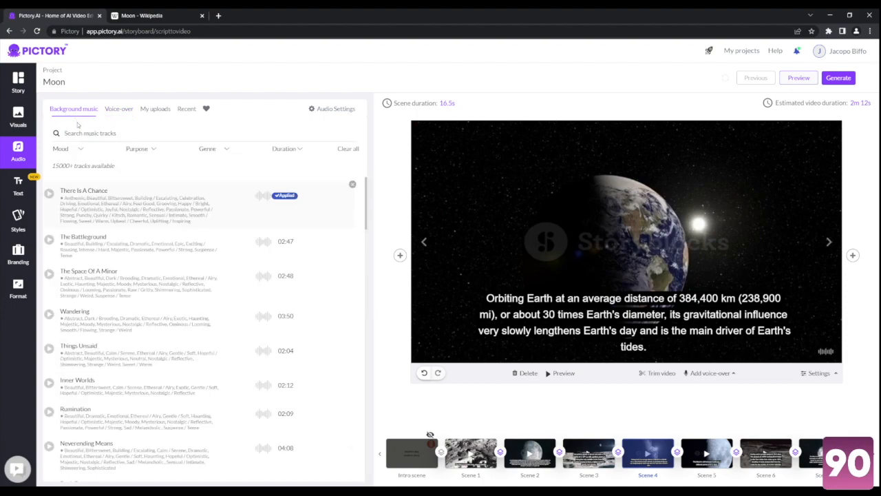
{"action": "scroll", "coordinate": [228, 261], "scroll_direction": "down", "scroll_amount": 5}
{"action": "scroll", "coordinate": [227, 276], "scroll_direction": "up", "scroll_amount": 5}
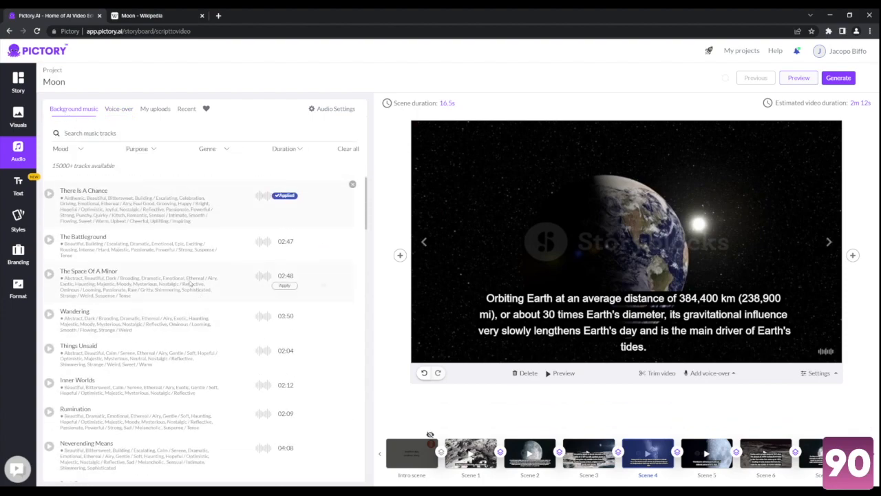
{"action": "left_click", "coordinate": [48, 198]}
{"action": "mouse_move", "coordinate": [286, 251]}
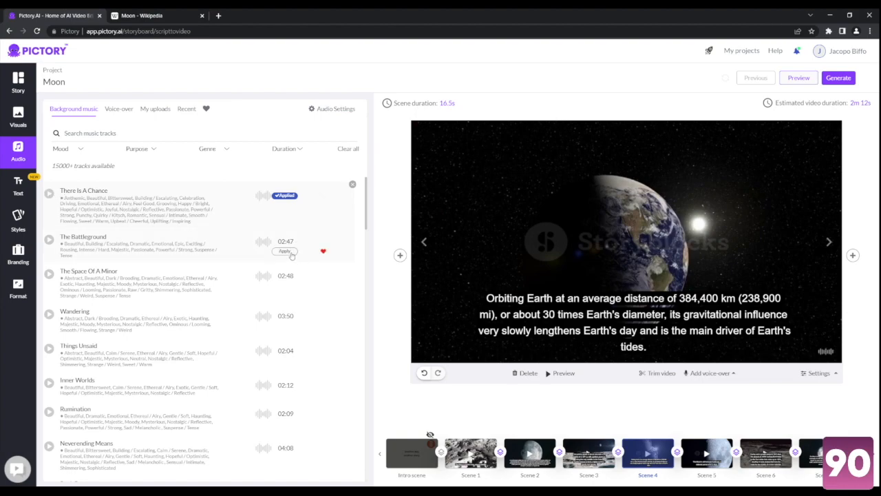
{"action": "left_click", "coordinate": [290, 252]}
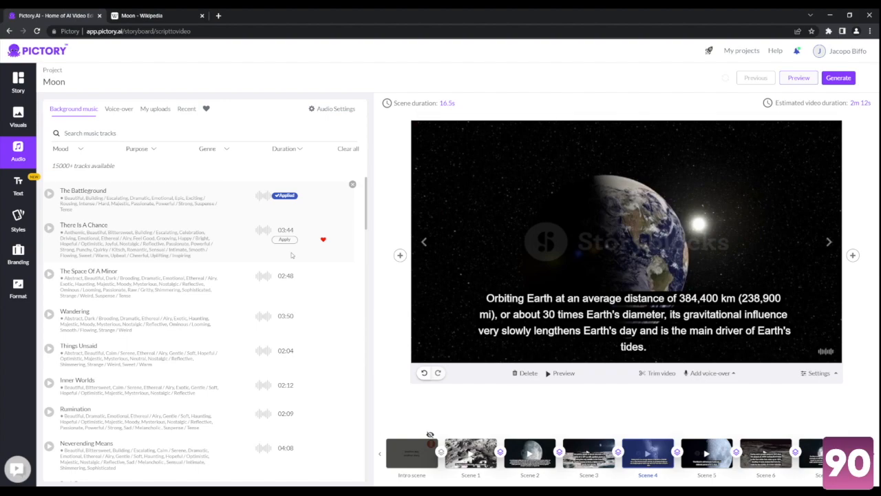
{"action": "left_click", "coordinate": [119, 110]}
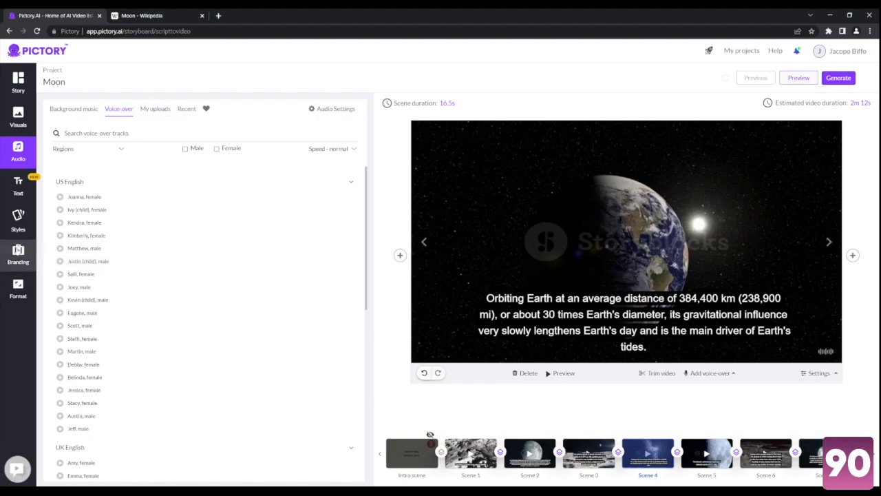
Upload the pink sm90 square logo as the scene logo in the template's branding.
{"action": "left_click", "coordinate": [18, 254]}
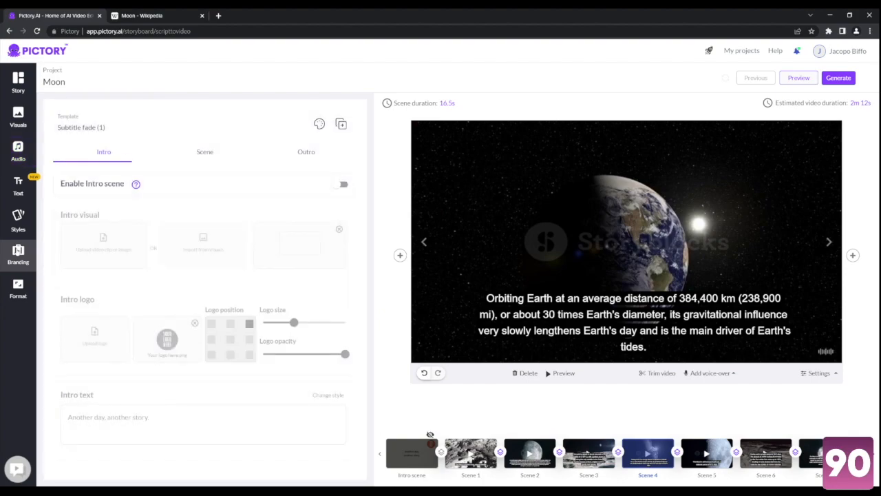
{"action": "left_click", "coordinate": [207, 152]}
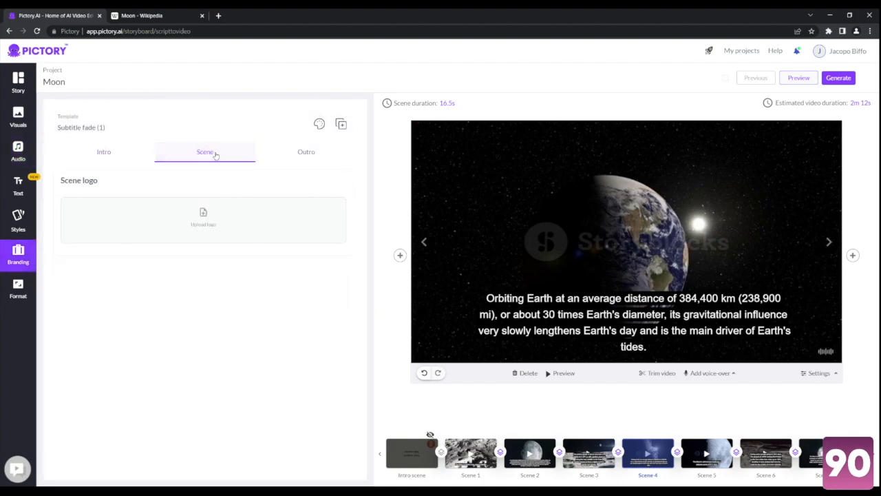
{"action": "left_click", "coordinate": [207, 217]}
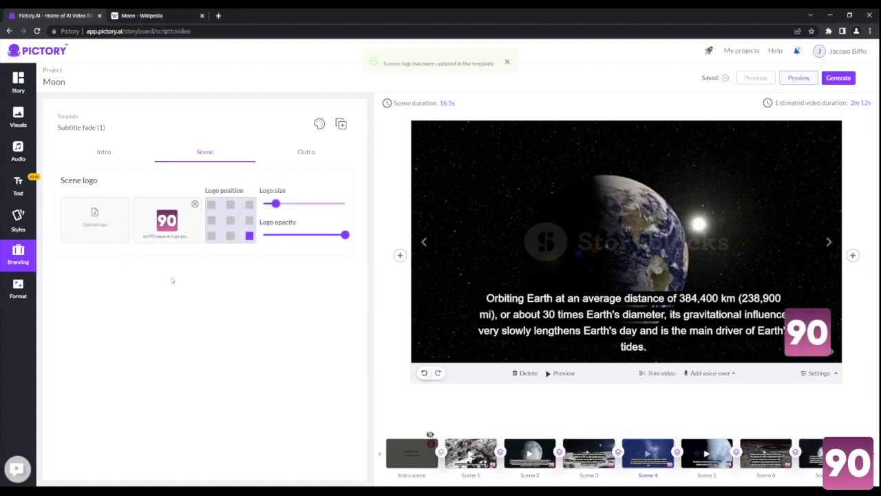
Place the scene logo in the top-left corner of the frame, enlarge it to about twice its size and slightly lower its opacity.
{"action": "left_click", "coordinate": [212, 236]}
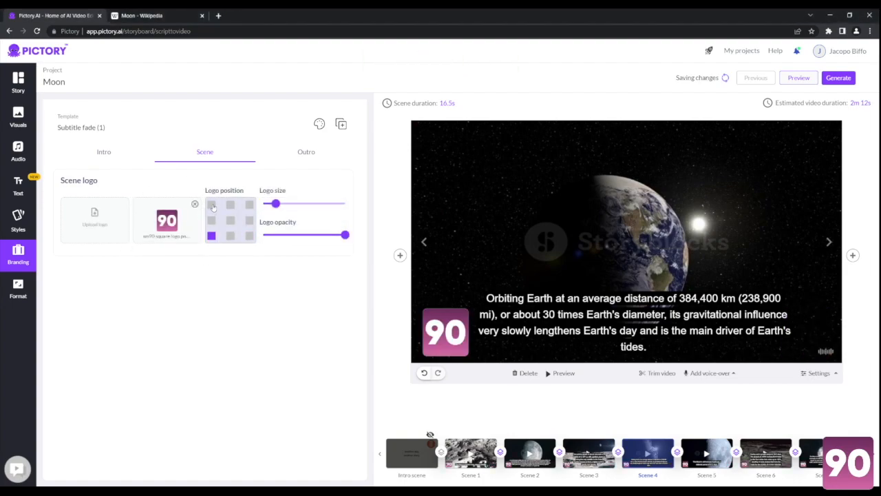
{"action": "left_click", "coordinate": [211, 205]}
{"action": "left_click_drag", "start_coordinate": [275, 205], "coordinate": [298, 204]}
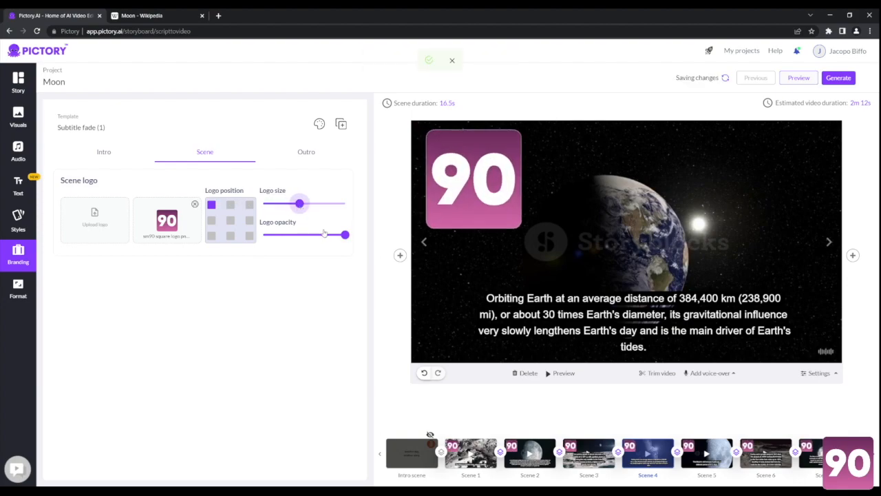
{"action": "mouse_move", "coordinate": [344, 235]}
{"action": "left_mouse_down"}
{"action": "mouse_move", "coordinate": [304, 235]}
{"action": "mouse_move", "coordinate": [329, 235]}
{"action": "left_mouse_up"}
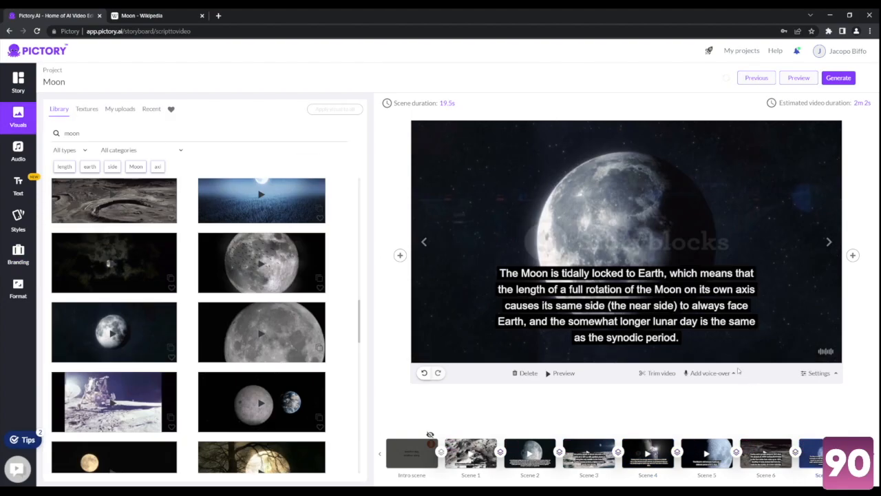
Generate the finished Moon project as a video.
{"action": "left_click", "coordinate": [837, 78]}
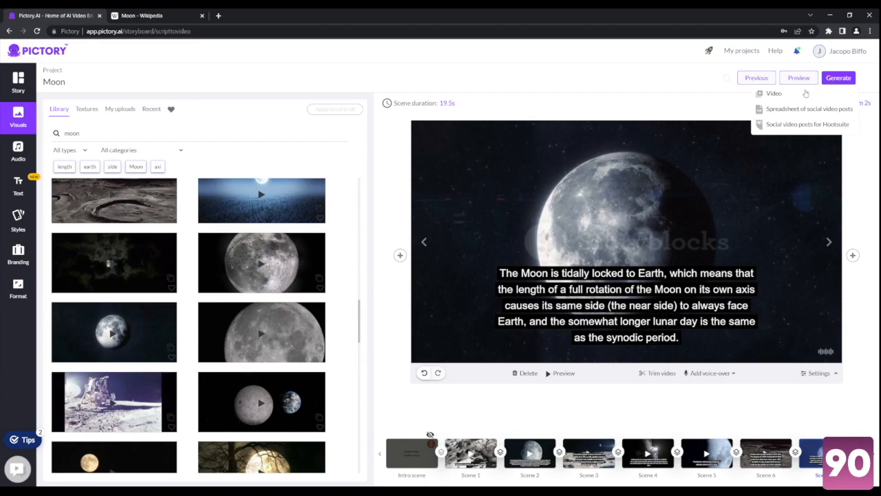
{"action": "left_click", "coordinate": [769, 94]}
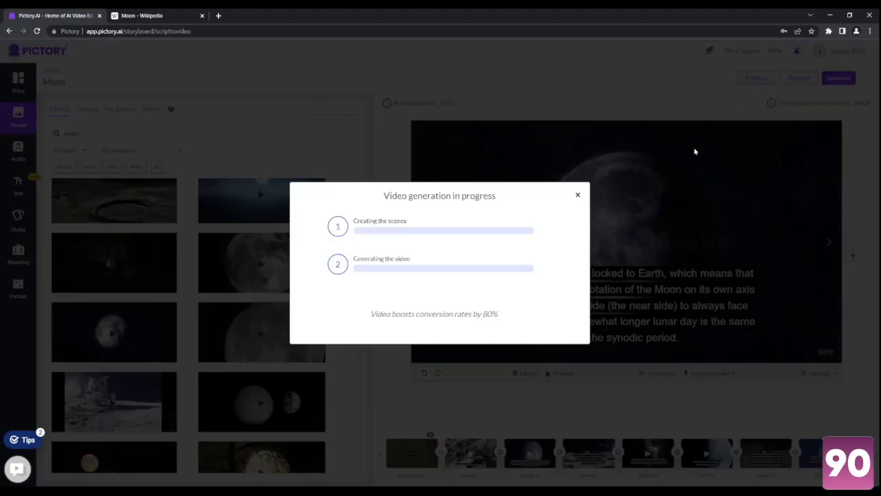